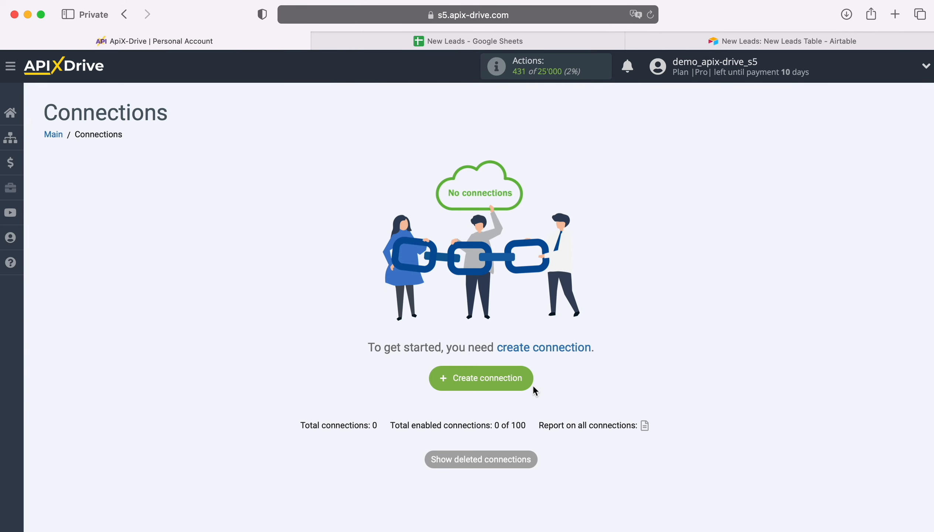
# Step: Create a new connection and choose Google Sheets as its data source system
pyautogui.click(531, 381)
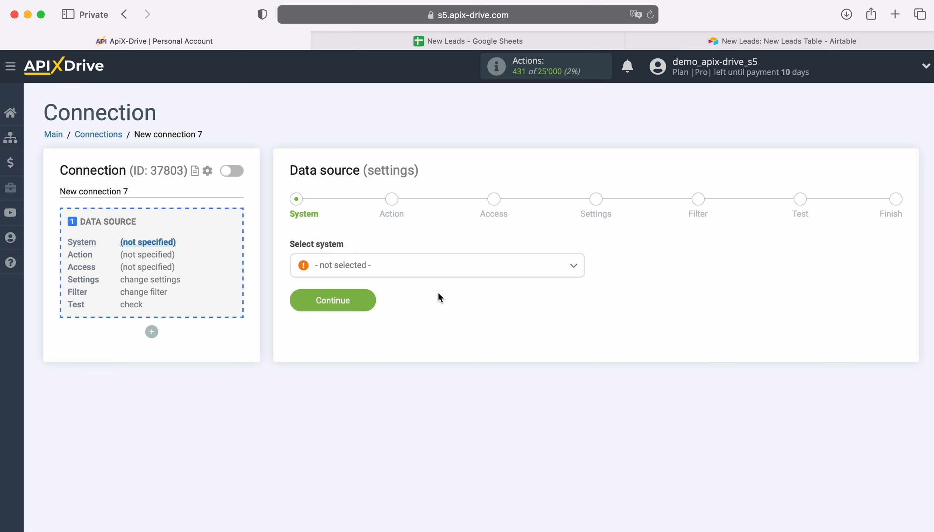
pyautogui.click(432, 265)
pyautogui.scroll(-10, 480, 390)
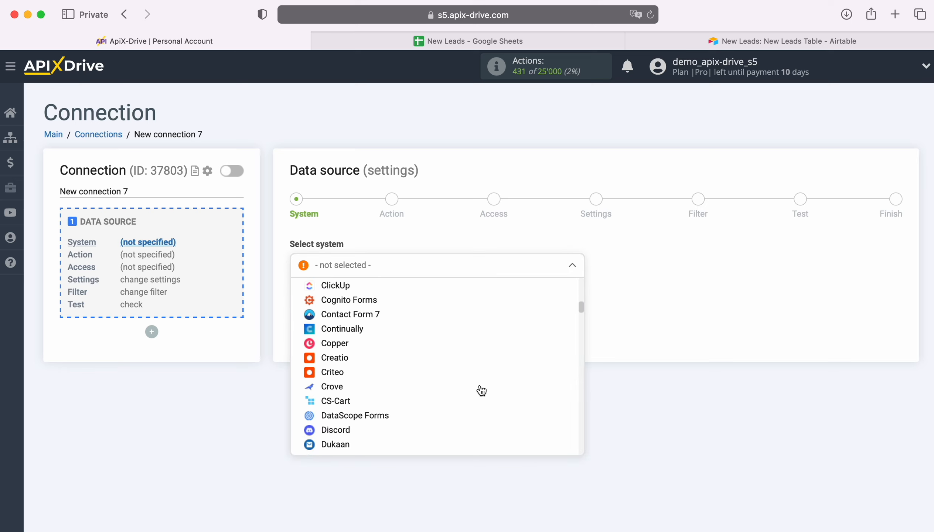
pyautogui.scroll(-15, 481, 391)
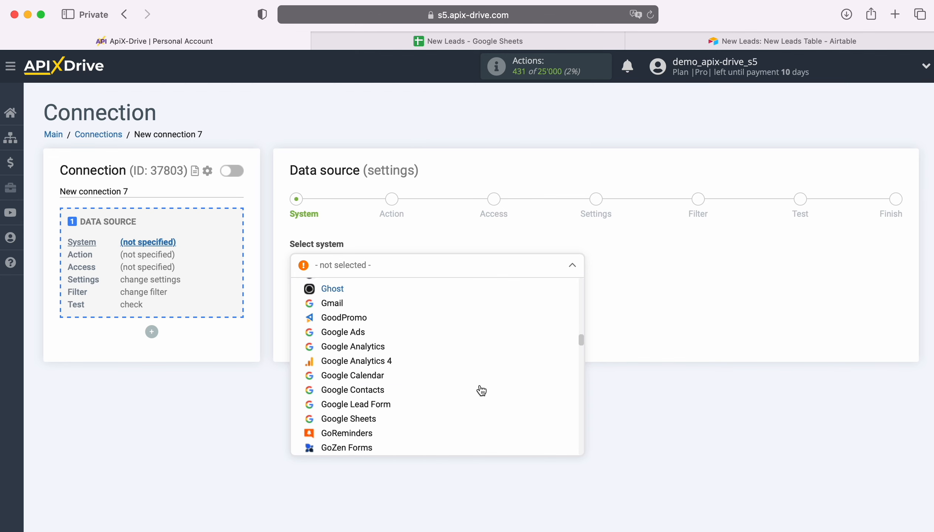
pyautogui.scroll(-1, 482, 390)
pyautogui.click(367, 404)
pyautogui.click(366, 299)
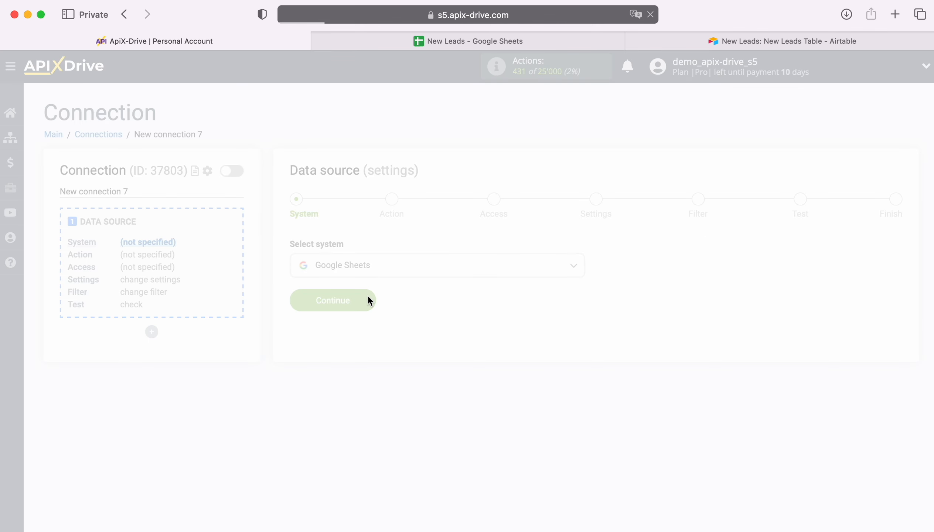
# Step: Set the data source action to Get ROWS (new) and proceed to the access stage
pyautogui.click(388, 266)
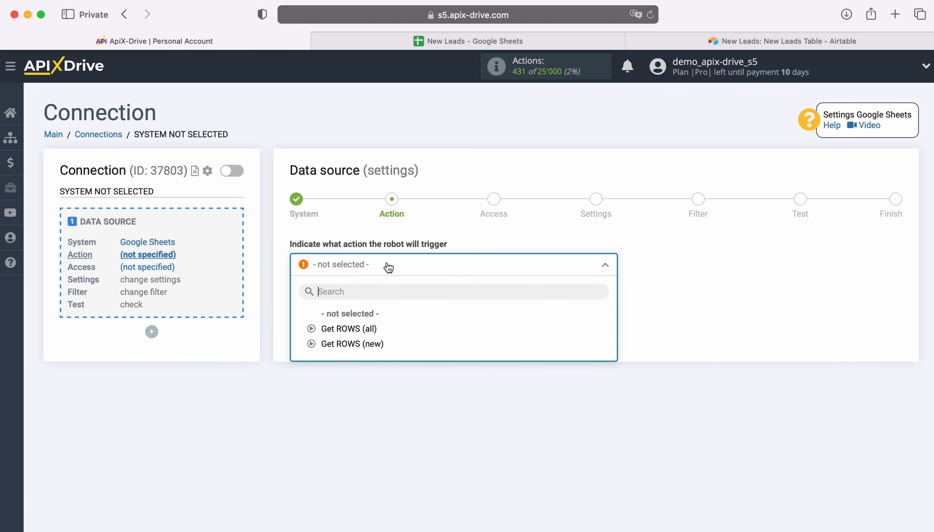
pyautogui.click(373, 344)
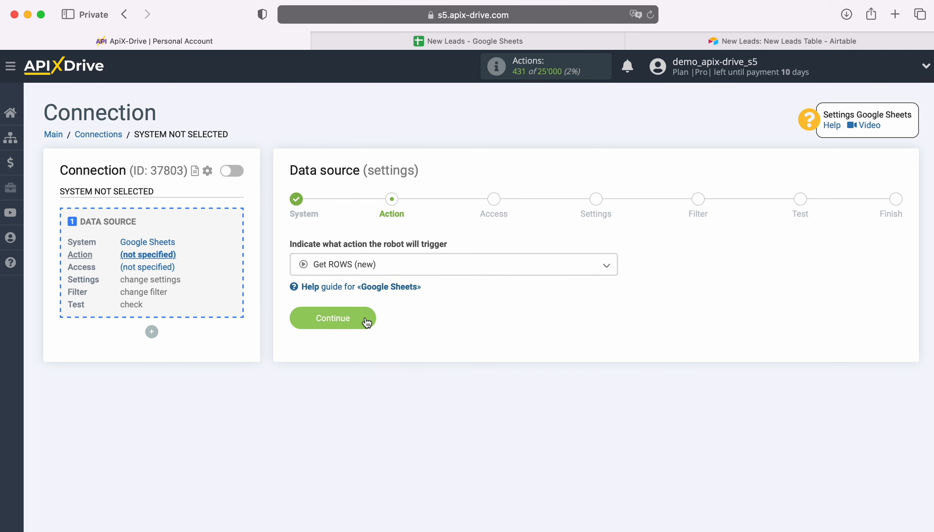
pyautogui.click(366, 322)
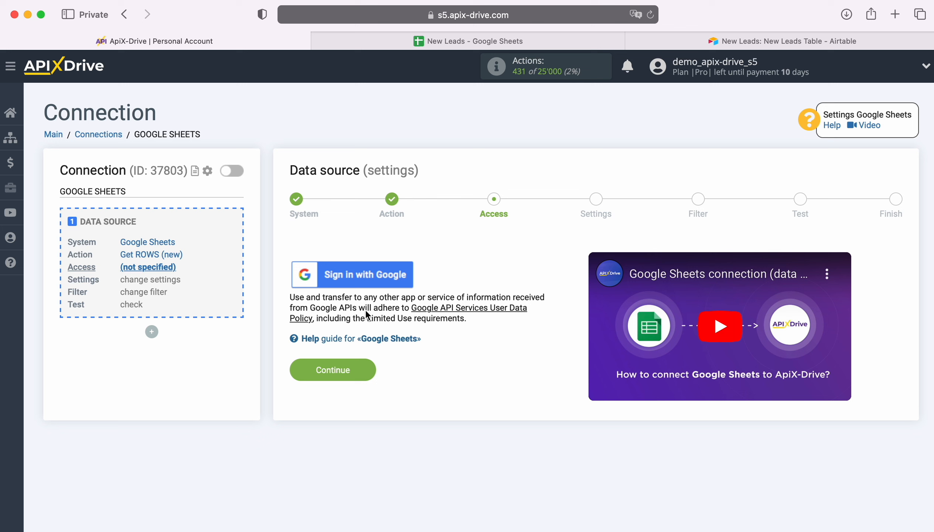
# Step: Sign in with Google to connect the source account, using the saved account e-mail and password
pyautogui.click(398, 275)
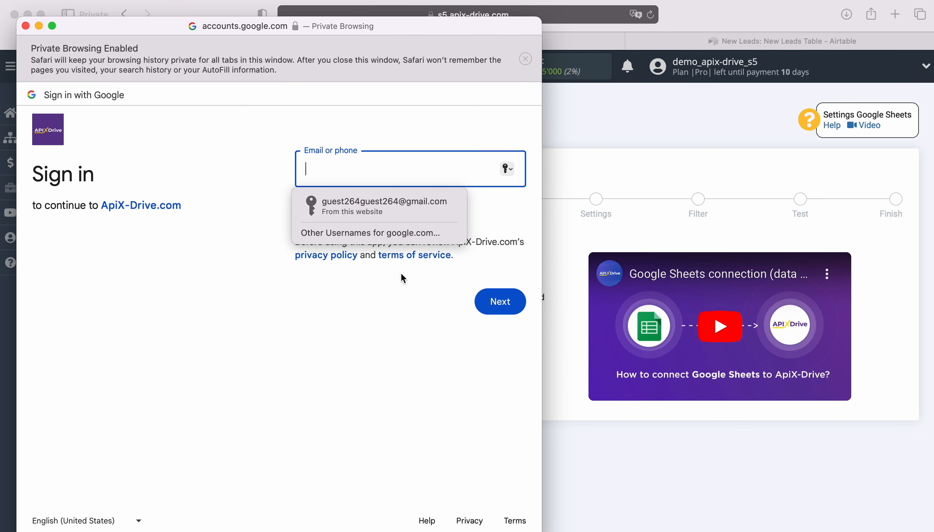
pyautogui.click(401, 204)
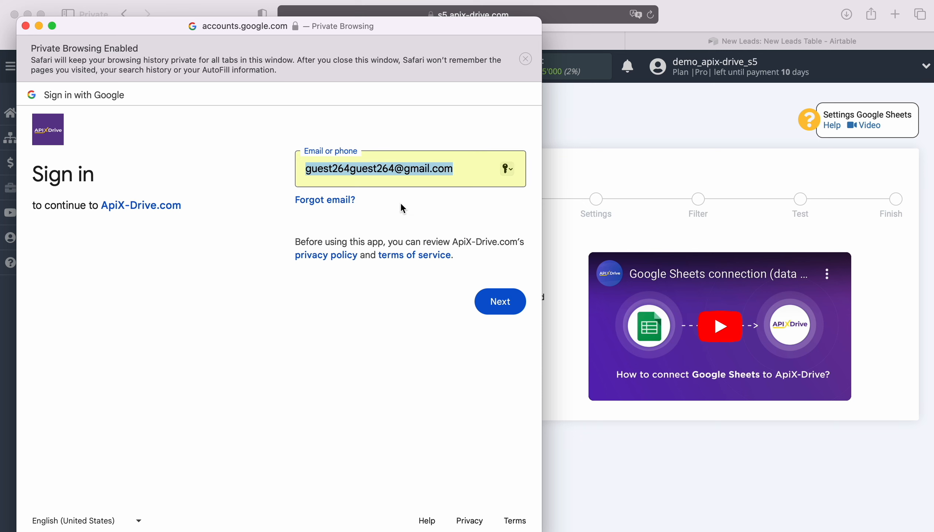
pyautogui.click(517, 302)
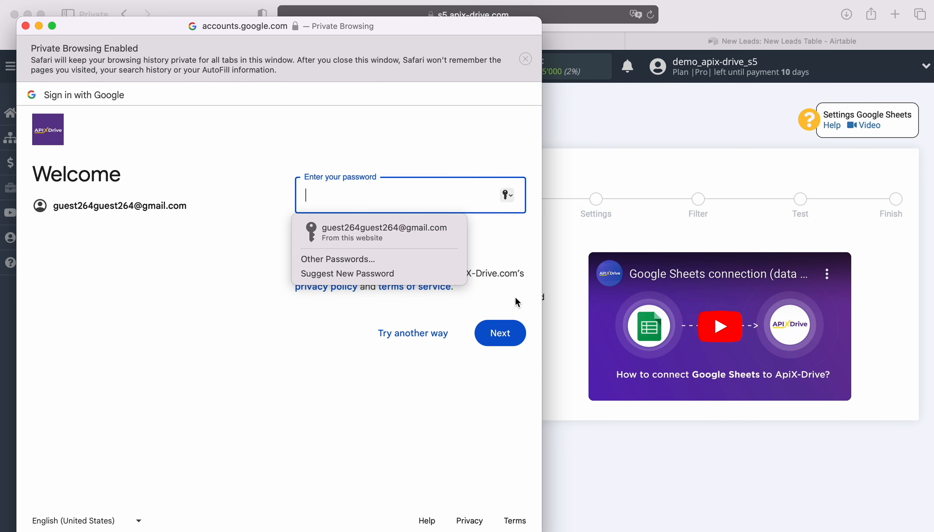
pyautogui.click(406, 229)
pyautogui.click(506, 329)
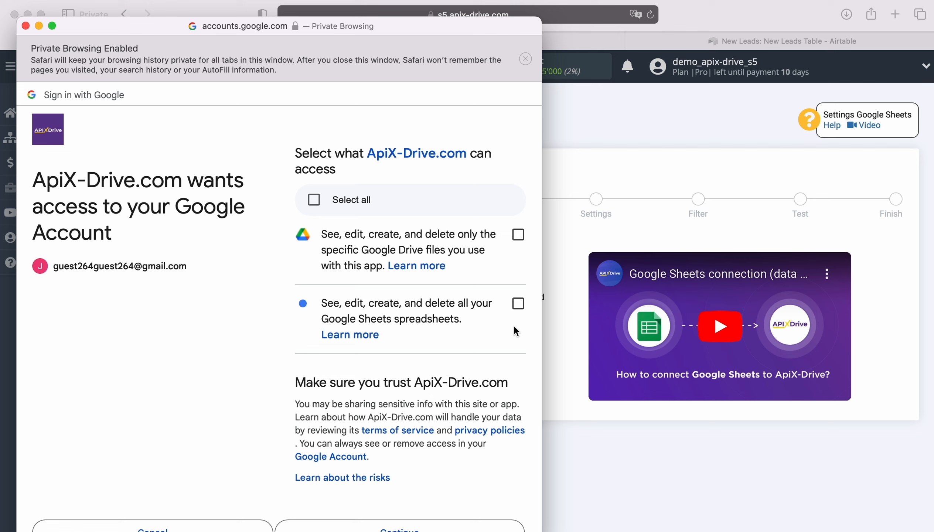
# Step: Grant ApiX-Drive all requested Google permissions and share the New Leads spreadsheet with it
pyautogui.click(314, 200)
pyautogui.scroll(-2, 498, 401)
pyautogui.click(439, 504)
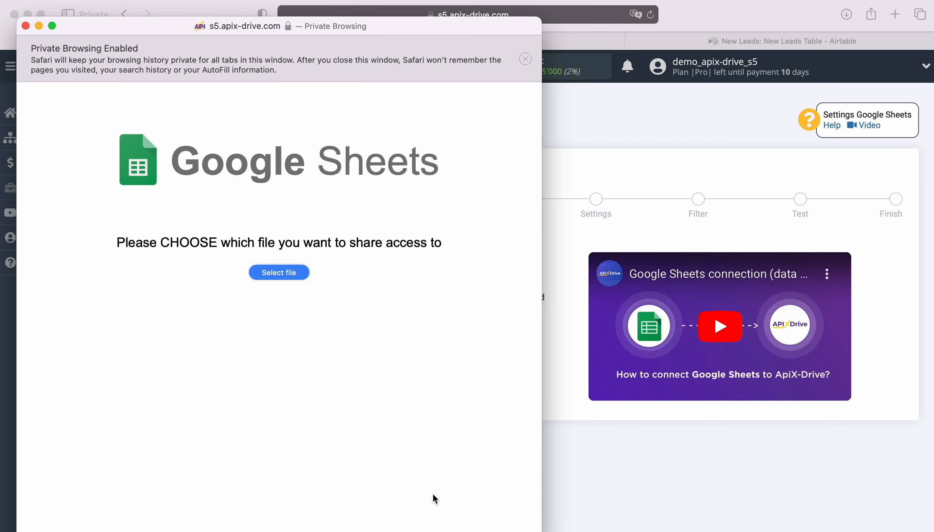
pyautogui.click(300, 273)
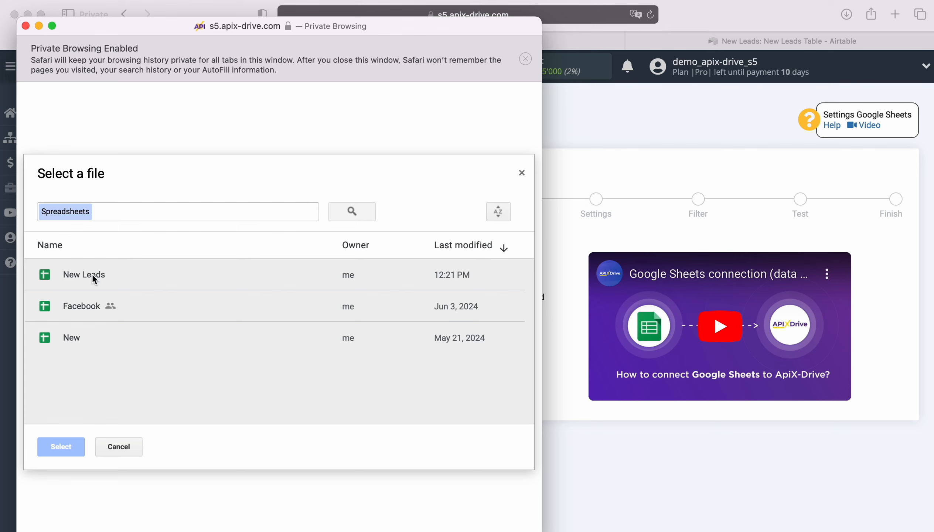
pyautogui.click(92, 273)
pyautogui.click(62, 446)
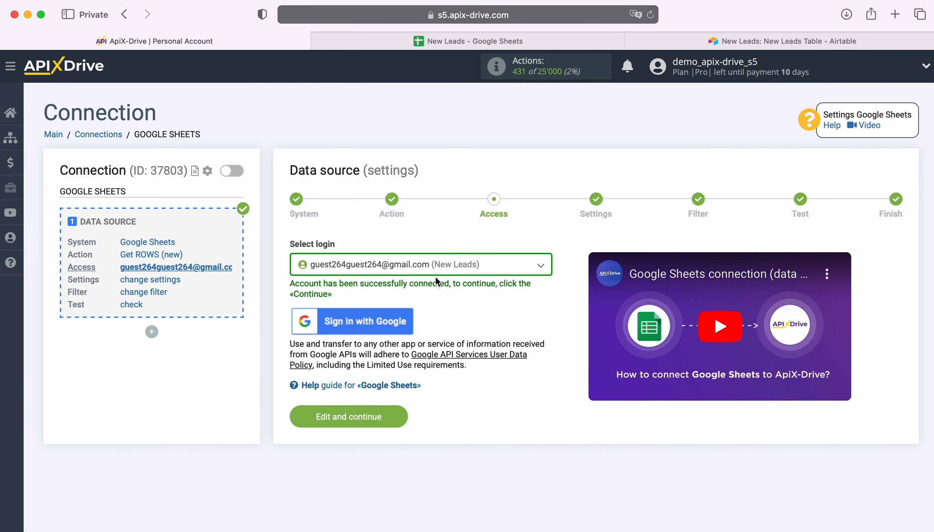
# Step: Select the connected Google login for New Leads and proceed to the data source settings
pyautogui.click(499, 269)
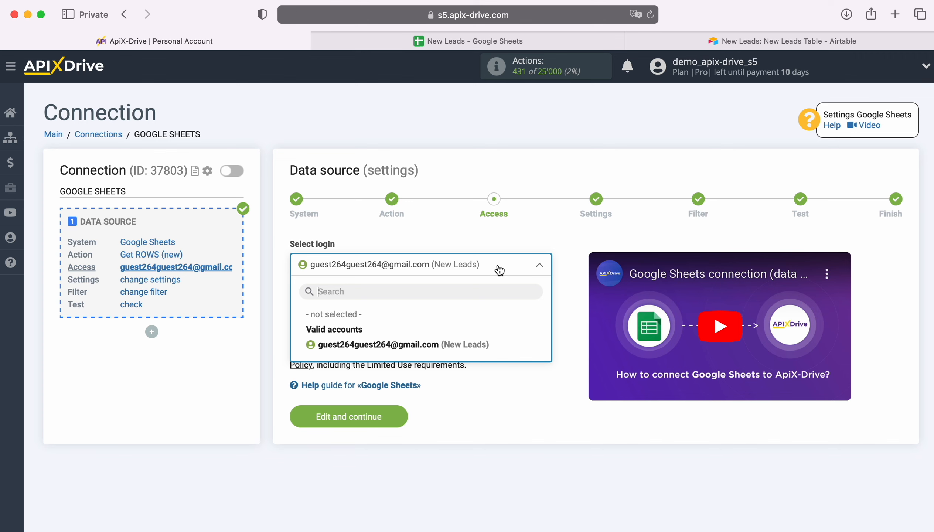
pyautogui.click(470, 345)
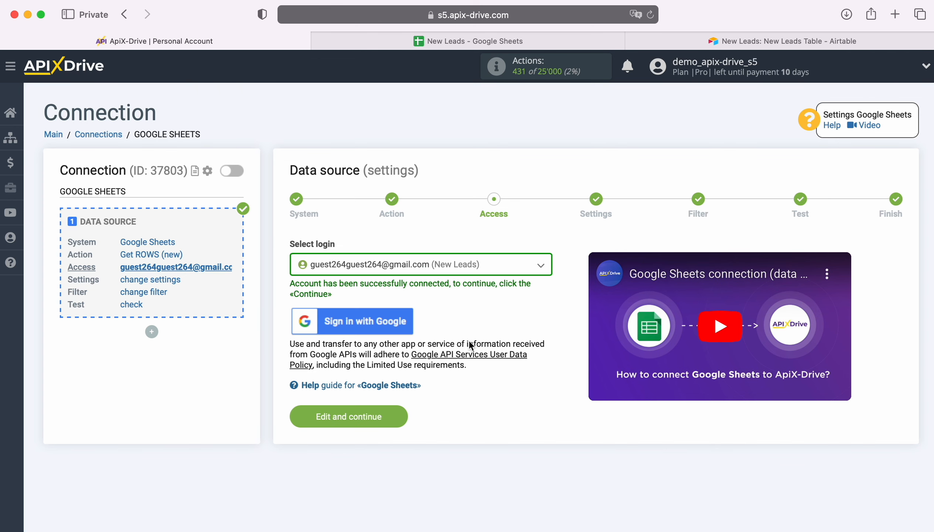
pyautogui.click(406, 415)
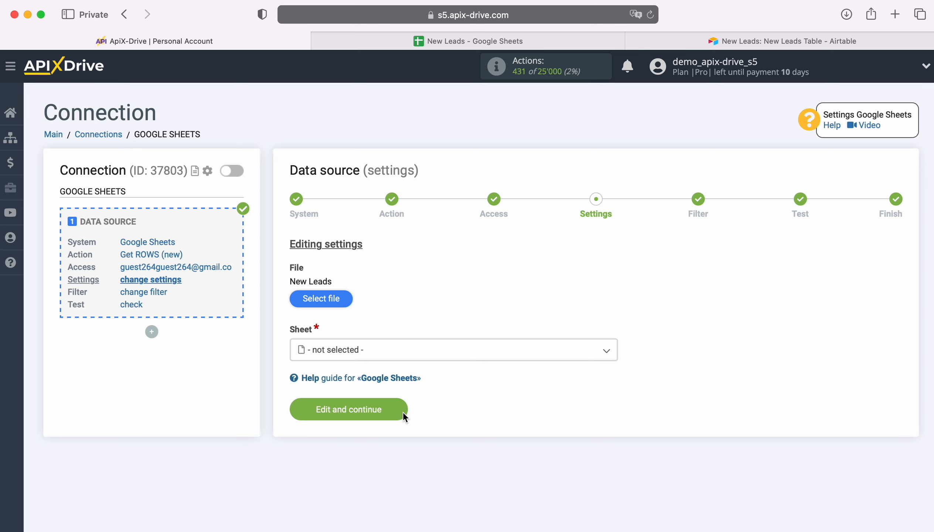
# Step: Choose Sheet1 as the source sheet, check its layout in Google Sheets, and set data loading to start with row 2
pyautogui.click(372, 350)
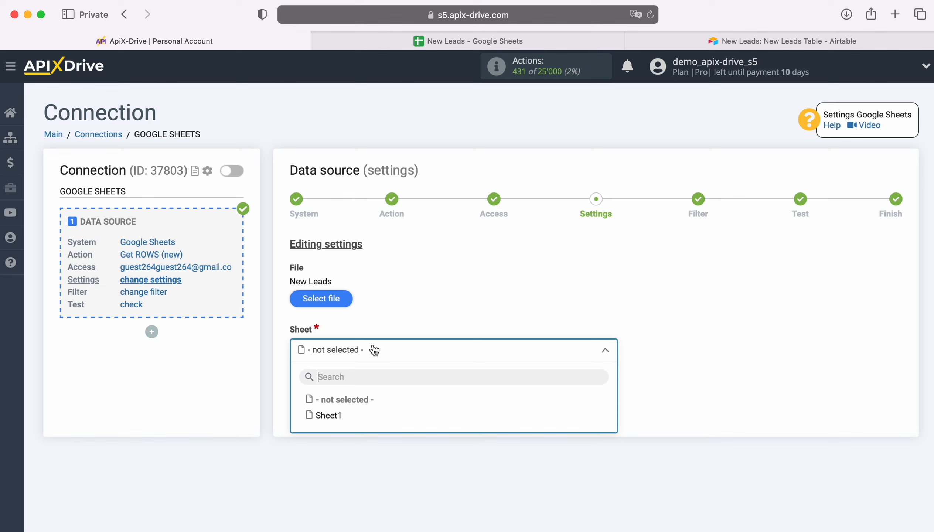
pyautogui.click(329, 415)
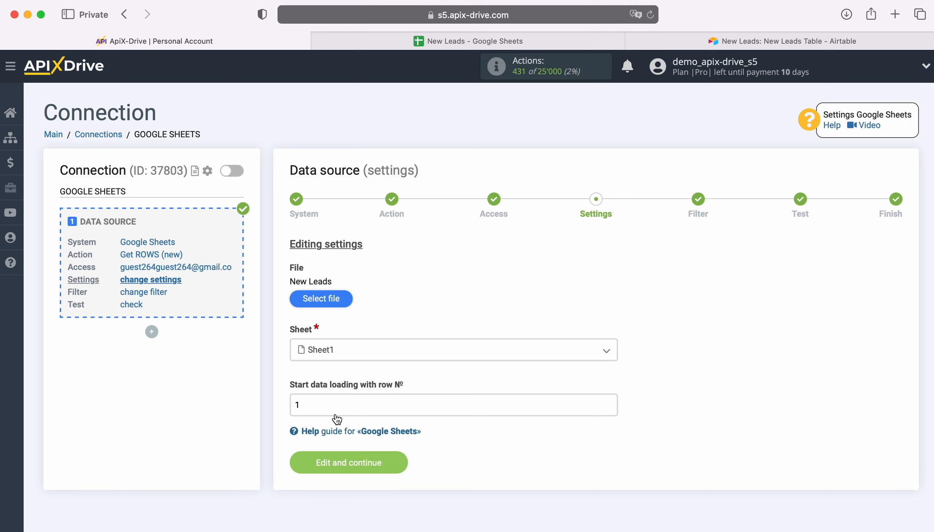
pyautogui.click(427, 41)
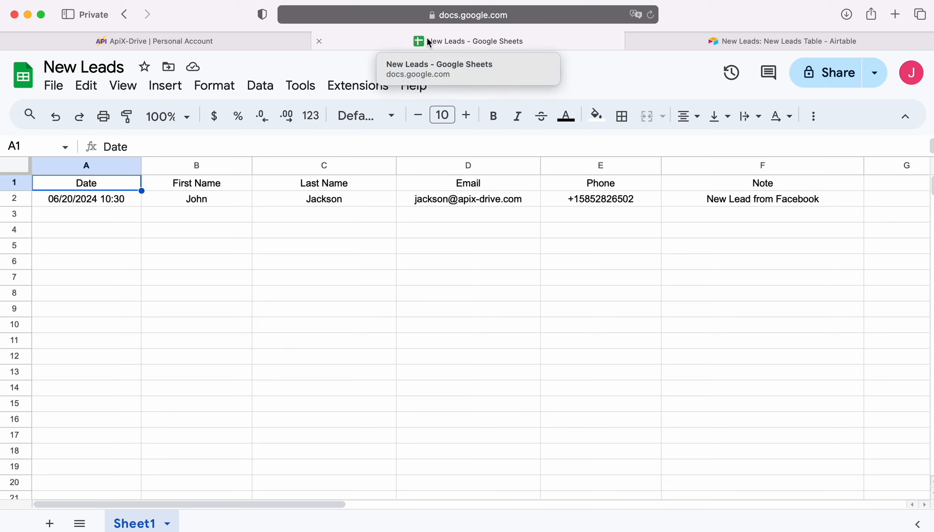
pyautogui.click(275, 39)
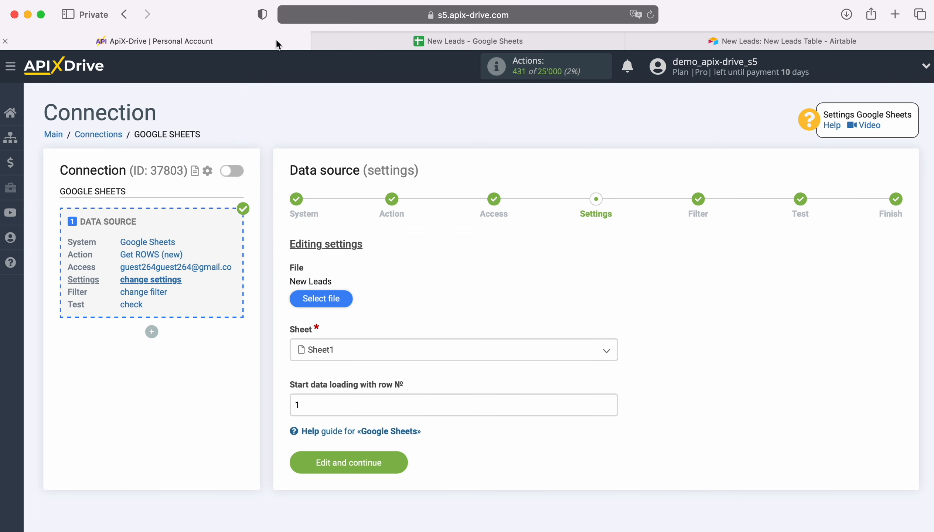
pyautogui.doubleClick(306, 405)
pyautogui.write('2')
pyautogui.click(398, 462)
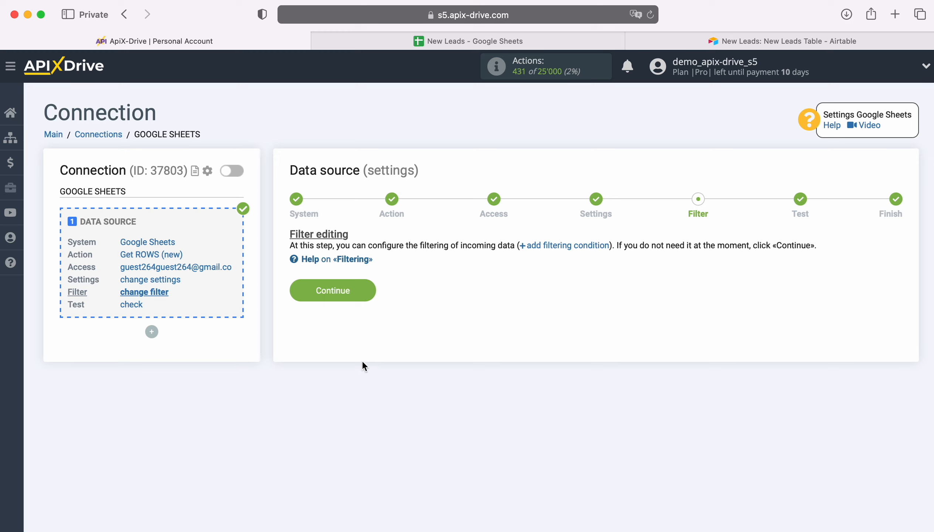
# Step: Finish the data source with no filter and its loaded test data, and start configuring the data destination
pyautogui.click(366, 285)
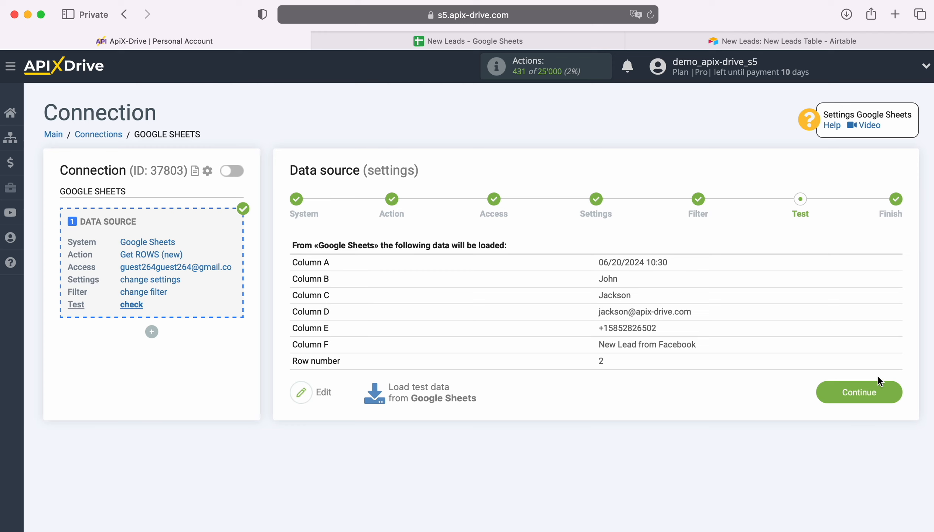
pyautogui.click(893, 391)
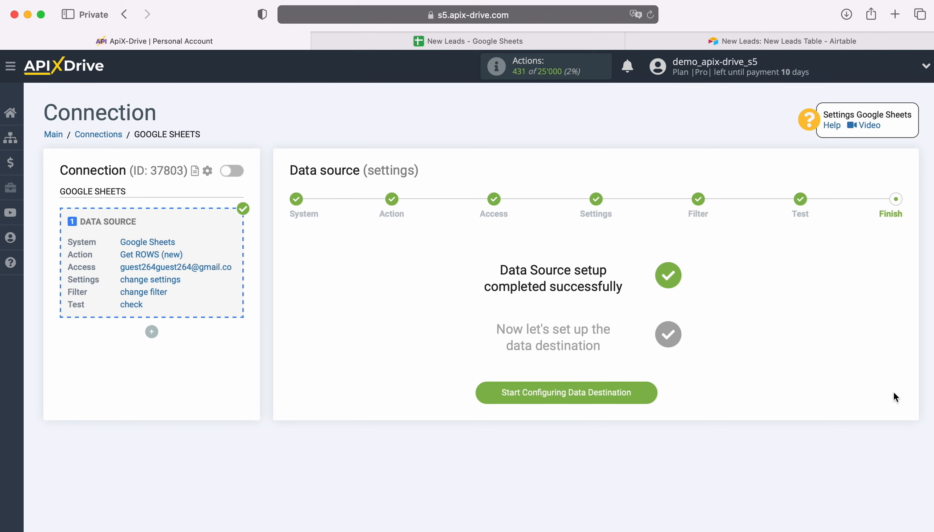
pyautogui.click(652, 392)
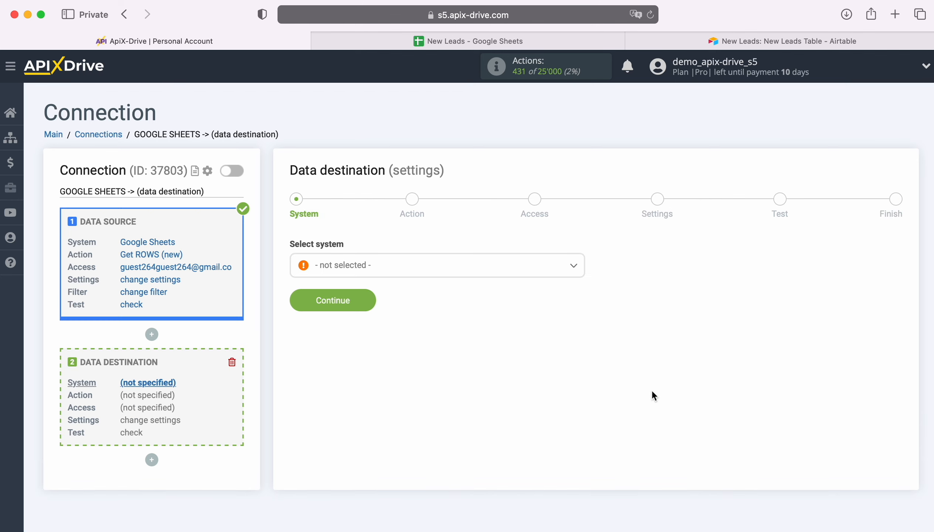
# Step: Choose Airtable as the data destination system and proceed to the action stage
pyautogui.click(489, 272)
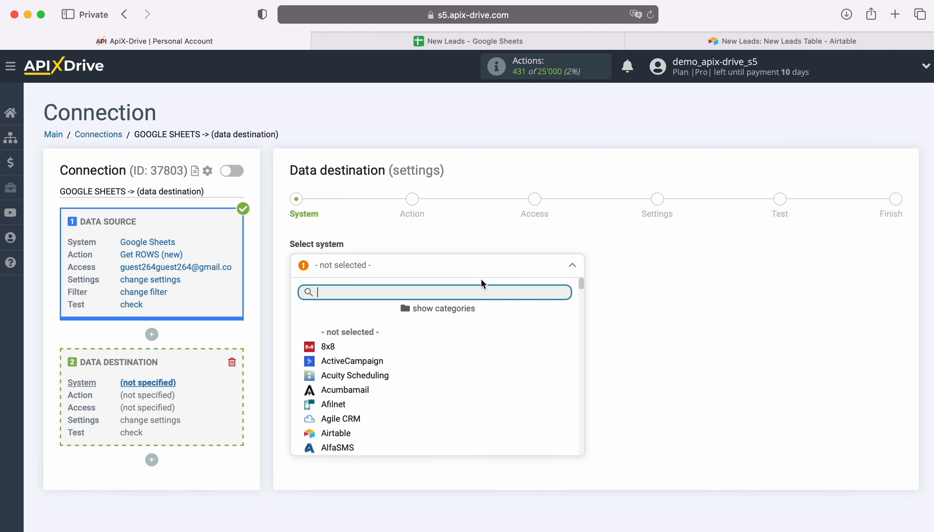
pyautogui.scroll(-1, 426, 381)
pyautogui.scroll(-1, 426, 382)
pyautogui.click(345, 383)
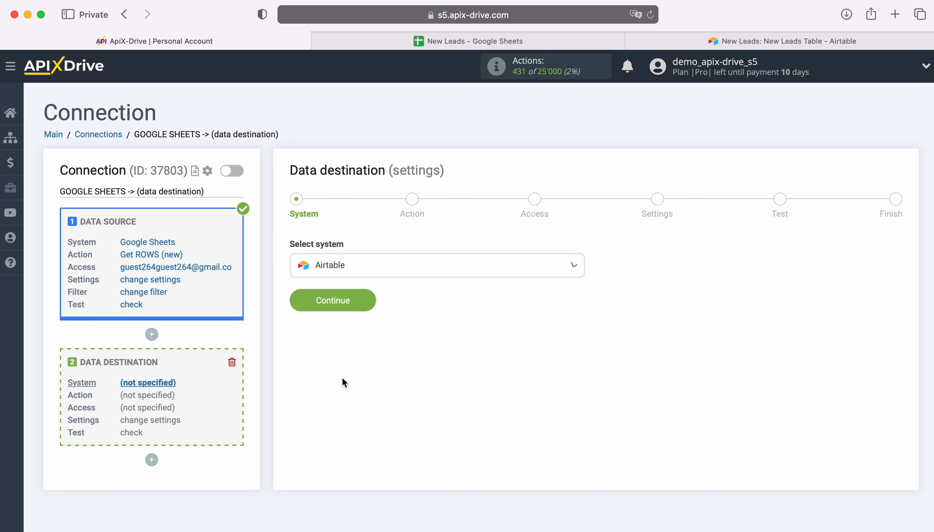
pyautogui.click(365, 299)
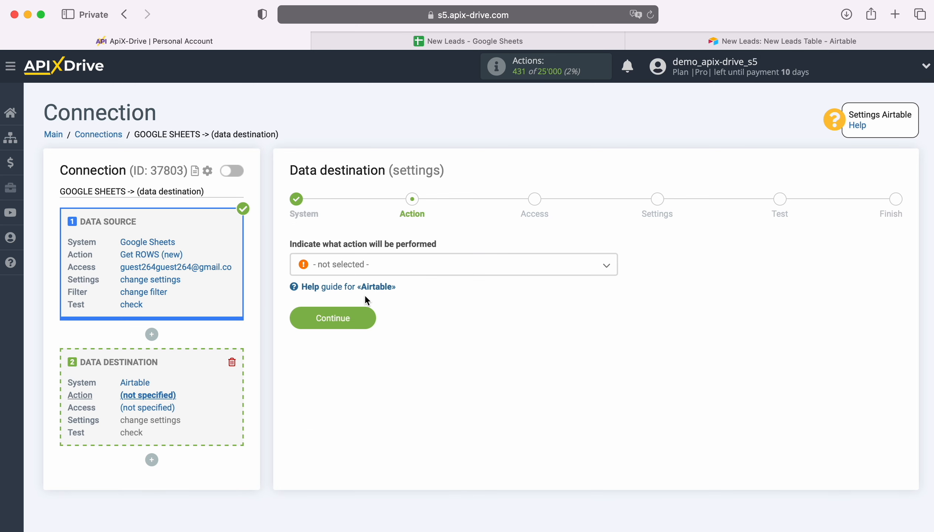
# Step: Set the Airtable destination action to Add ROW and proceed to the access stage
pyautogui.click(482, 269)
pyautogui.click(349, 328)
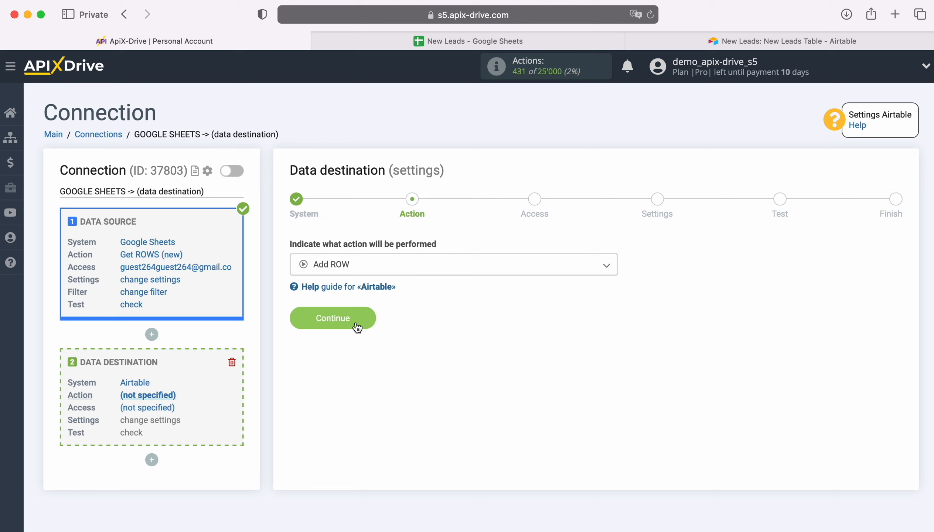
pyautogui.click(368, 316)
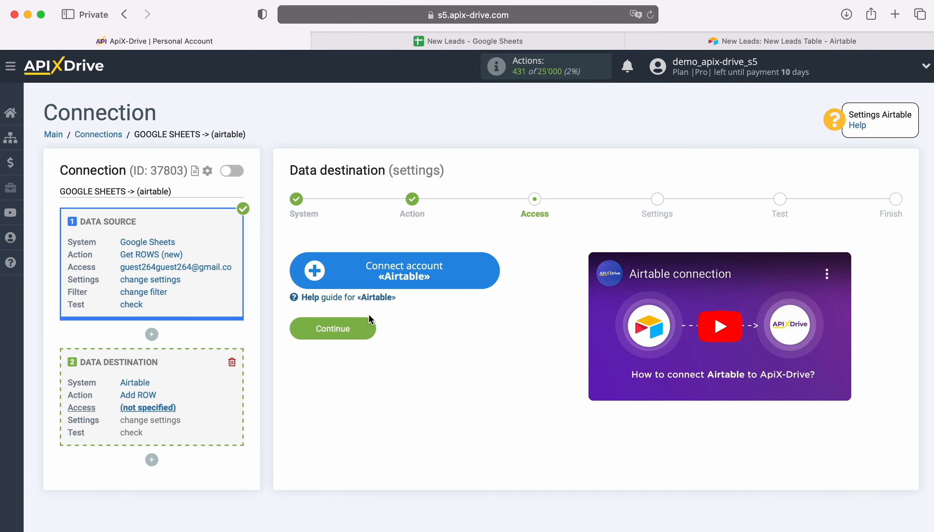
# Step: Start connecting an Airtable account and sign in with the saved account e-mail and password
pyautogui.click(486, 273)
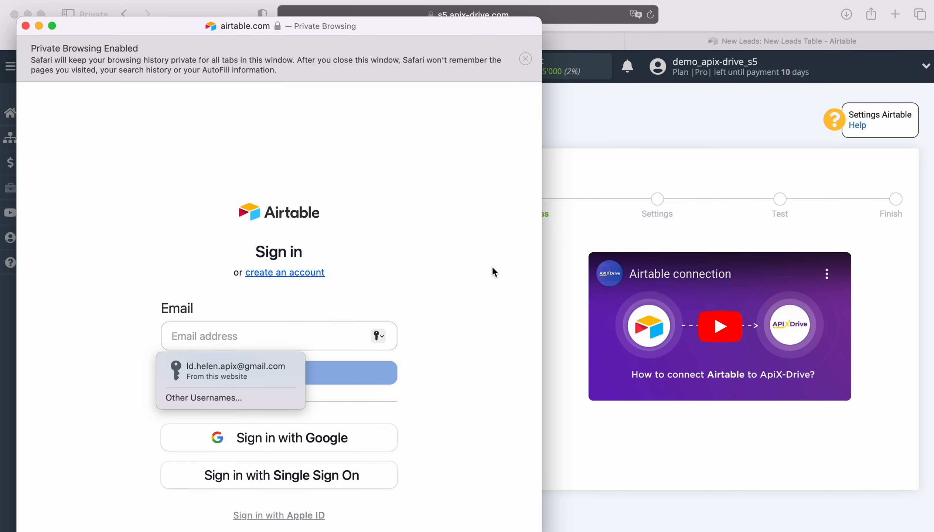
pyautogui.click(184, 365)
pyautogui.click(278, 372)
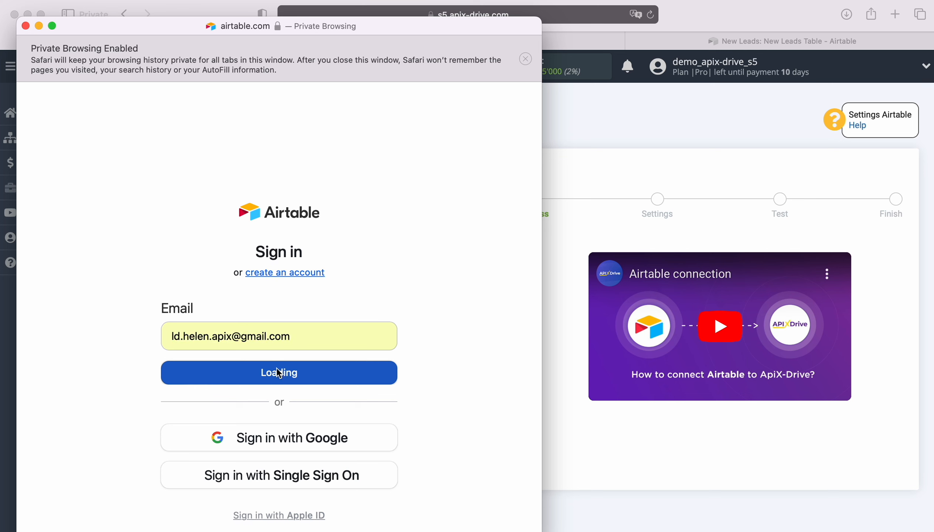
pyautogui.click(255, 392)
pyautogui.click(277, 430)
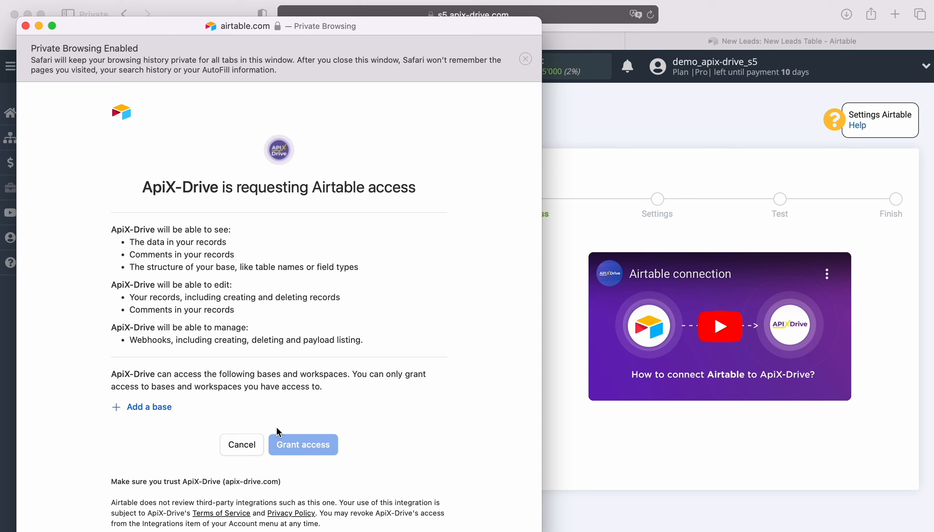
# Step: Add the New Leads and New Orders bases to the Airtable access request and grant ApiX-Drive access
pyautogui.click(154, 407)
pyautogui.click(157, 385)
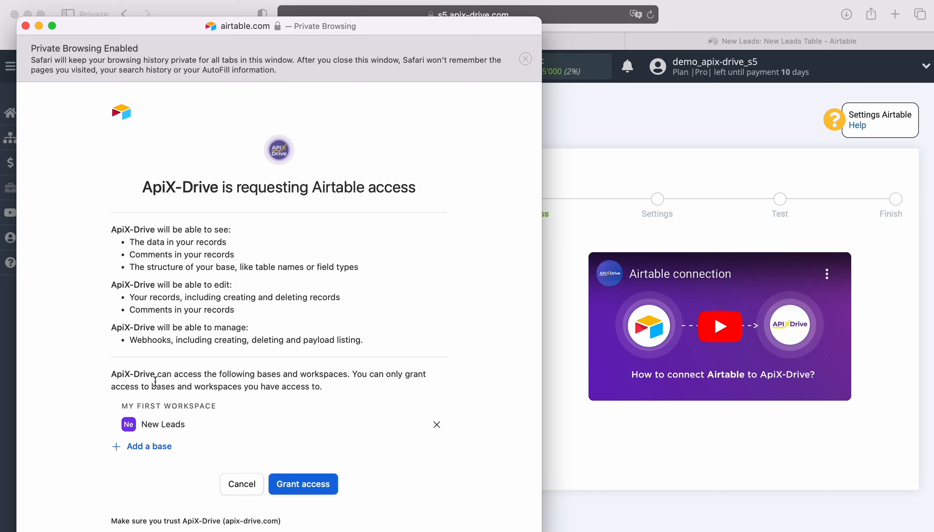
pyautogui.click(156, 446)
pyautogui.click(160, 426)
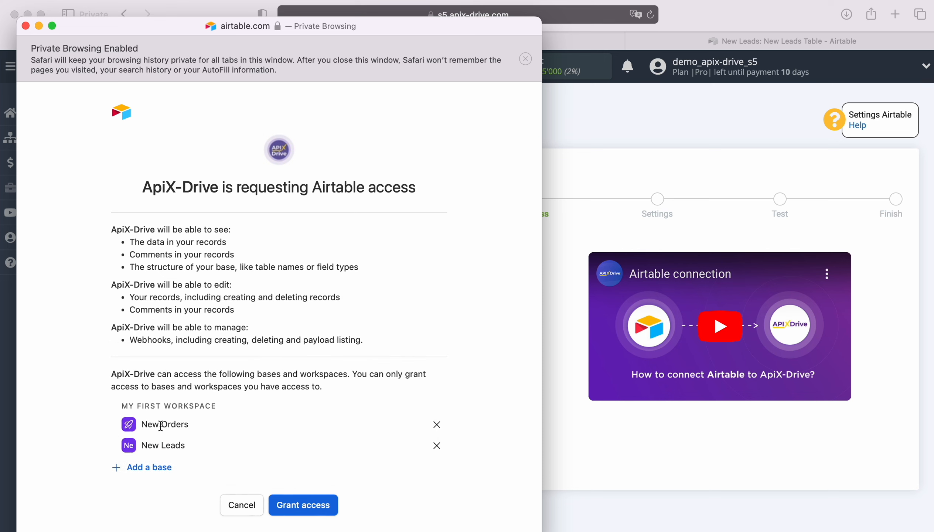
pyautogui.click(303, 504)
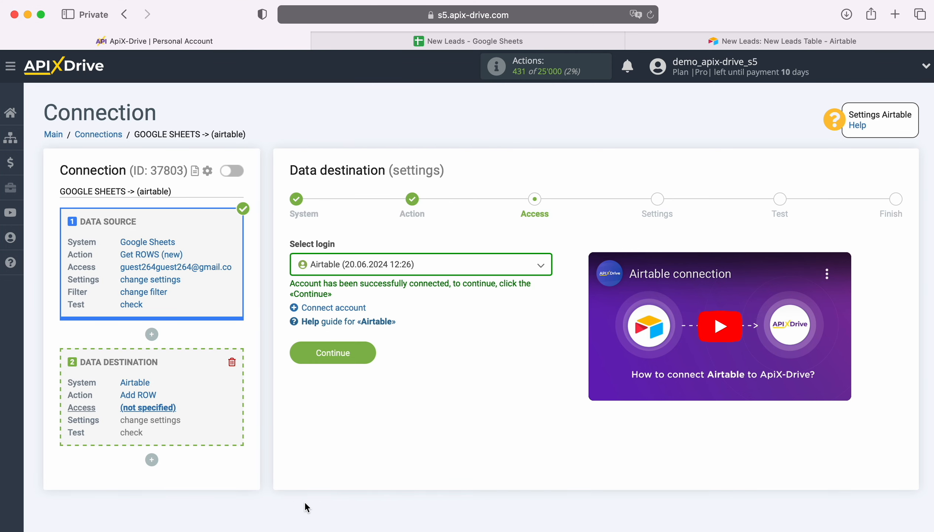
# Step: Select the newly connected Airtable account as the destination login and continue to the destination settings
pyautogui.click(441, 270)
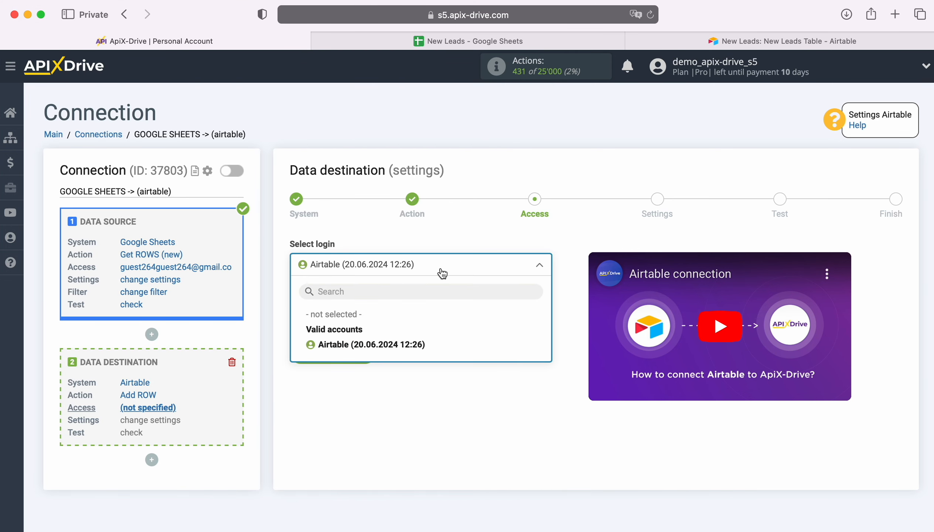
pyautogui.click(407, 346)
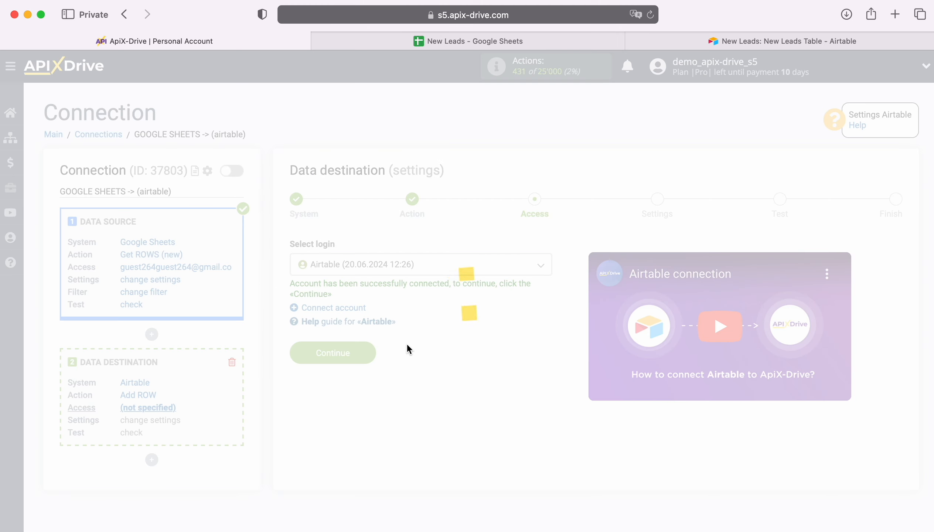
pyautogui.click(371, 350)
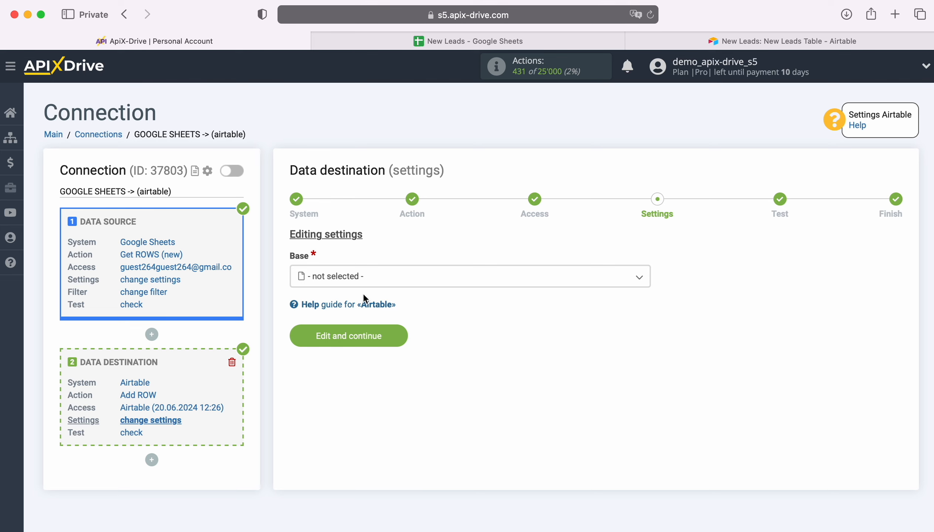
# Step: Set the destination base to New Leads and the table to New Leads Table
pyautogui.click(356, 276)
pyautogui.click(349, 358)
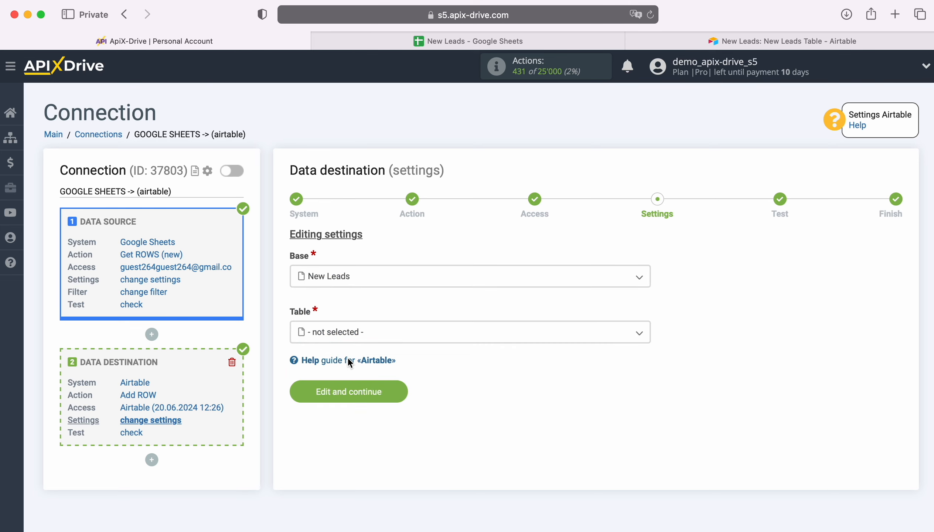
pyautogui.click(350, 333)
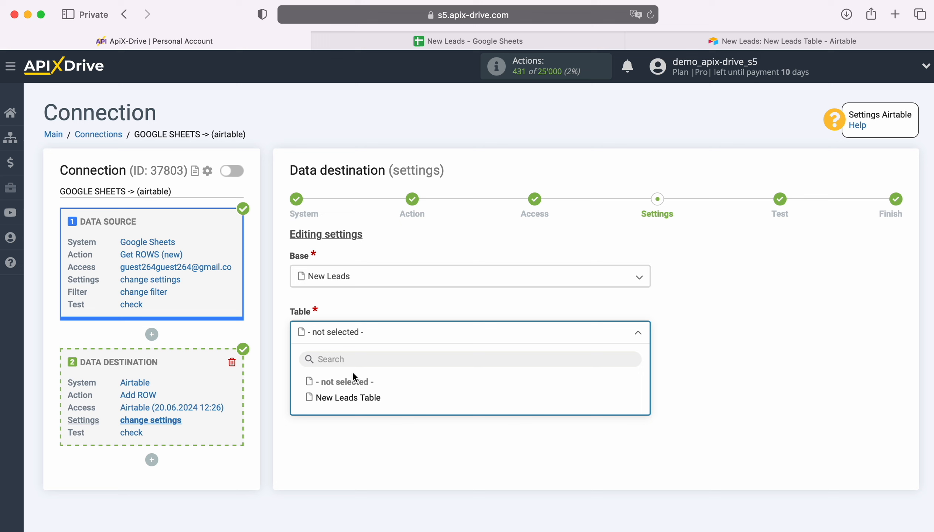
pyautogui.click(362, 396)
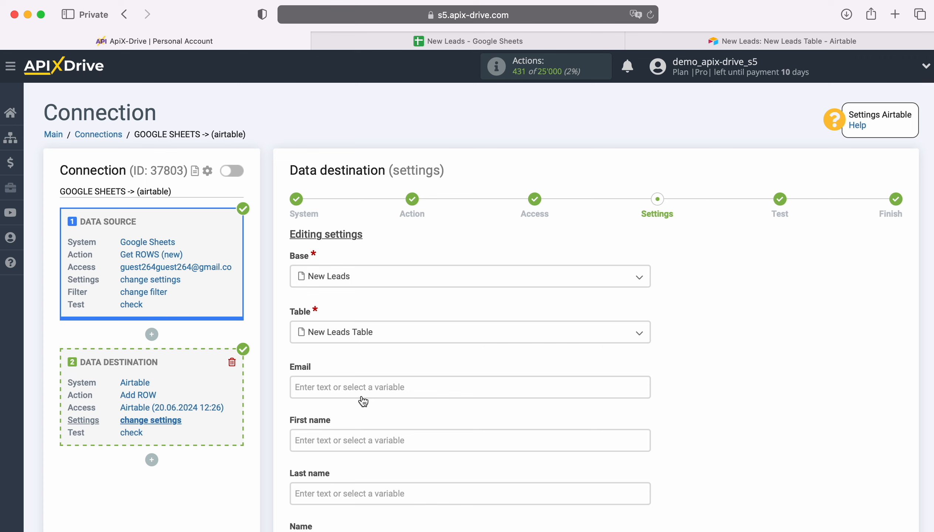
# Step: Map the Email field to Google Sheets Column D and the First name field to Column B
pyautogui.click(343, 389)
pyautogui.scroll(-3, 551, 344)
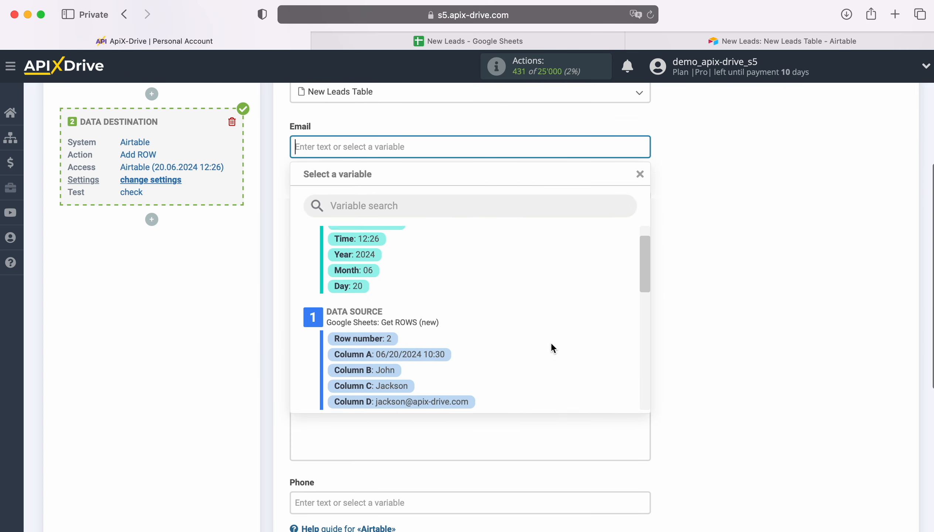
pyautogui.click(399, 356)
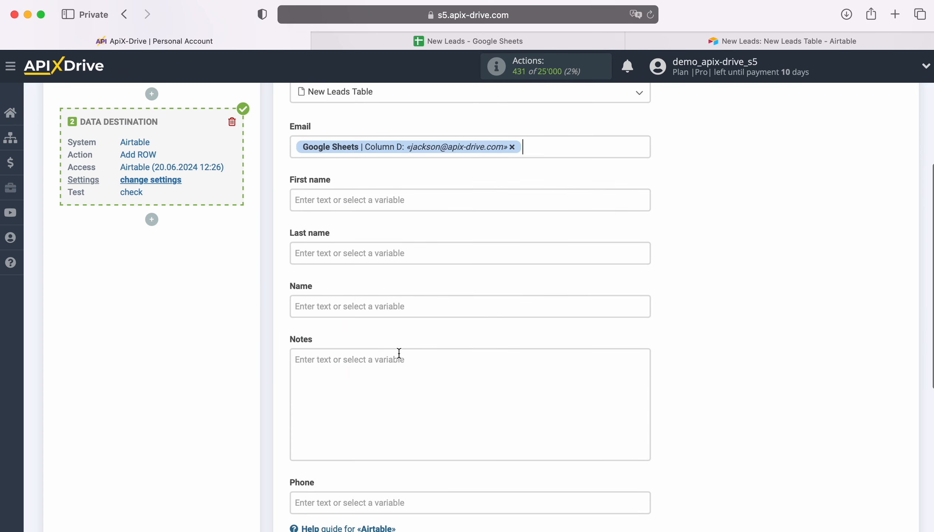
pyautogui.click(367, 200)
pyautogui.scroll(-3, 504, 315)
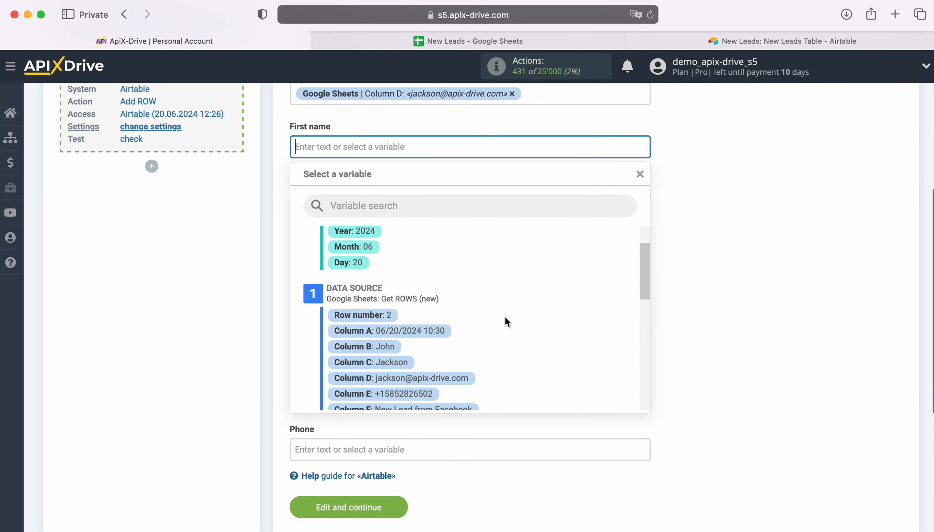
pyautogui.click(382, 327)
# Step: Map the Last name field to Google Sheets Column C and the Name field to Column B followed by Column C
pyautogui.click(352, 201)
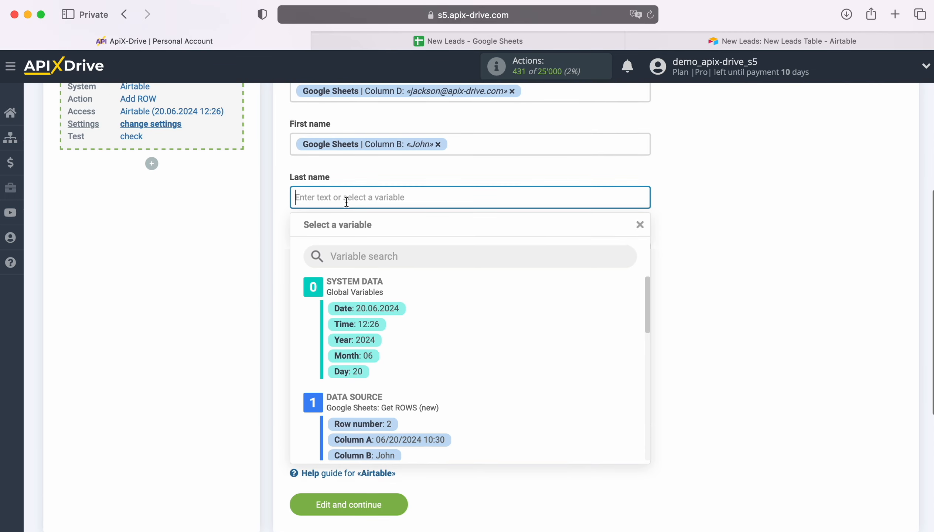
pyautogui.scroll(-3, 495, 331)
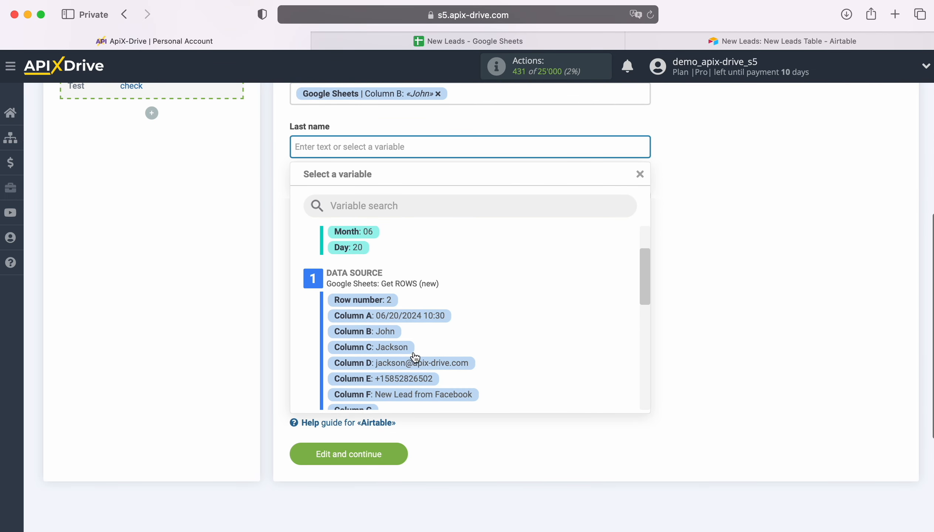
pyautogui.click(389, 348)
pyautogui.click(359, 199)
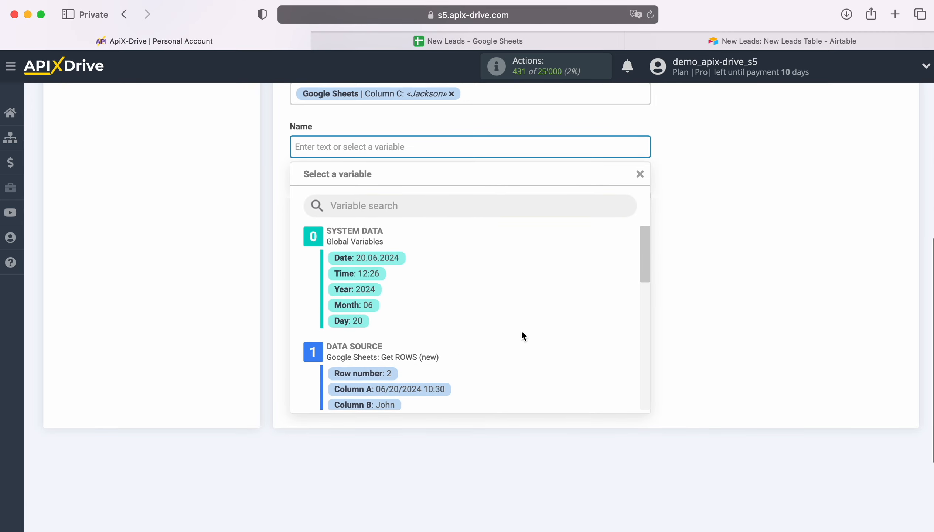
pyautogui.scroll(-2, 521, 331)
pyautogui.click(390, 348)
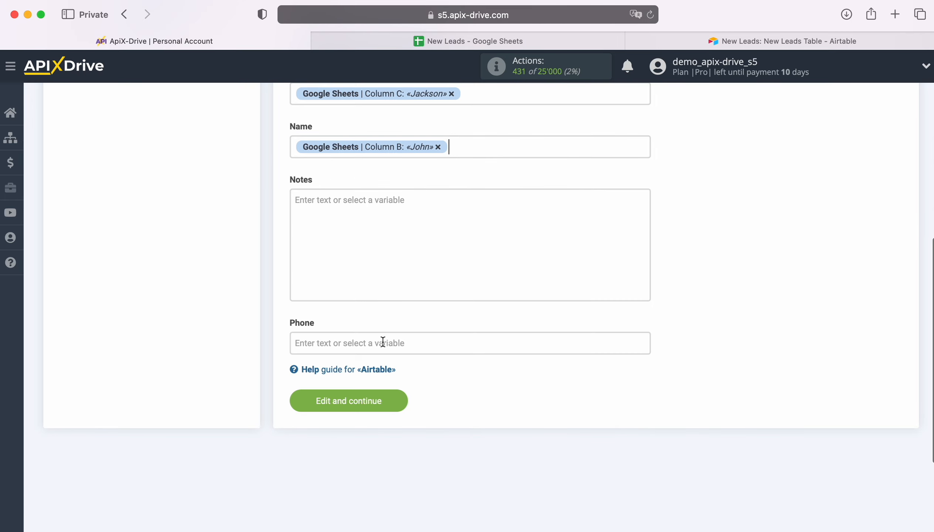
pyautogui.click(481, 145)
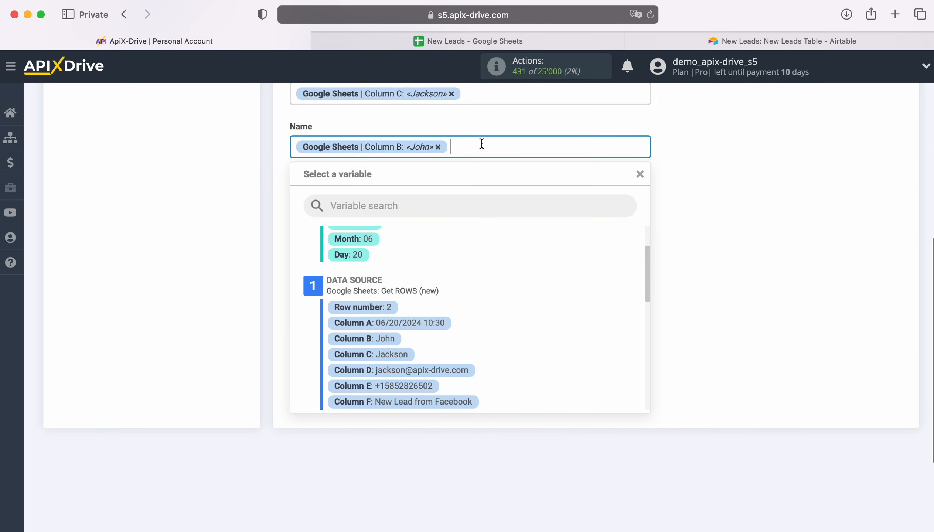
pyautogui.click(395, 355)
# Step: Map Notes to Google Sheets Column F and Phone to Column E, and save the settings to reach the test stage
pyautogui.click(351, 227)
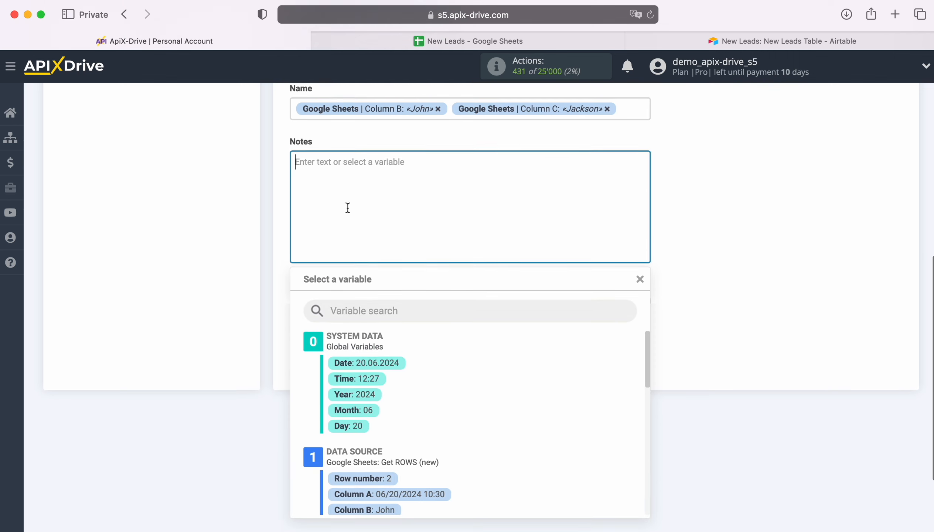
pyautogui.scroll(-3, 498, 441)
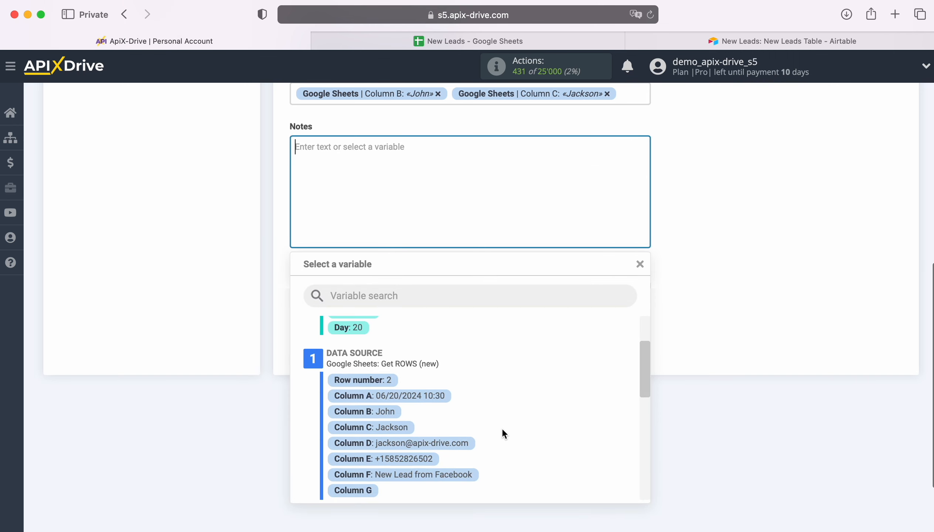
pyautogui.click(466, 474)
pyautogui.click(360, 291)
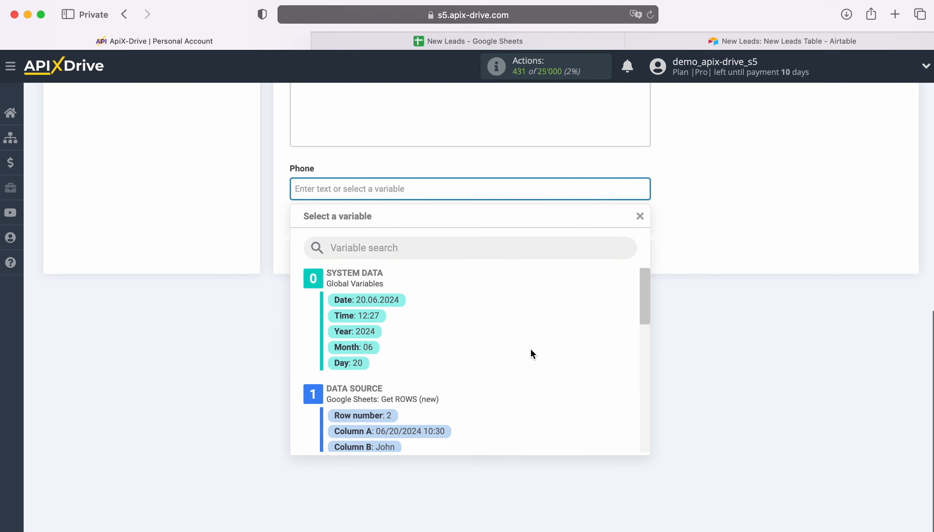
pyautogui.scroll(-3, 535, 348)
pyautogui.click(420, 407)
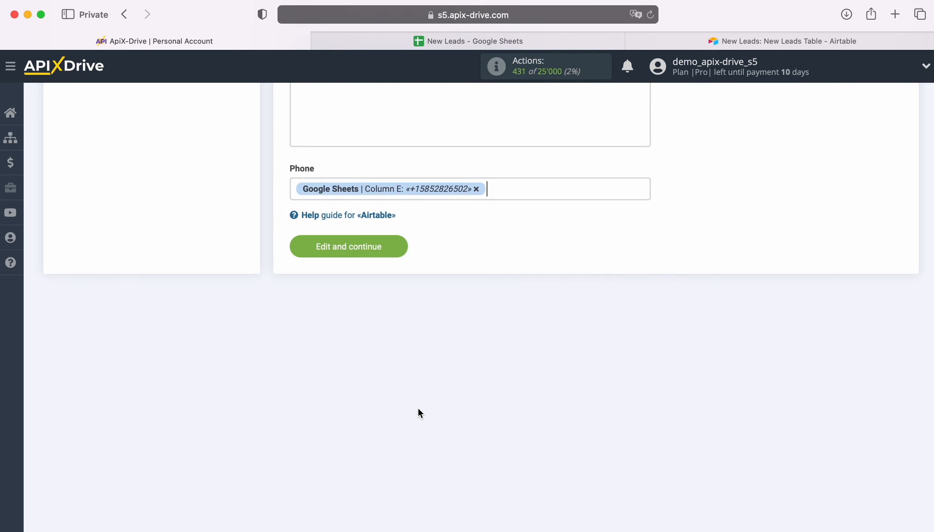
pyautogui.click(402, 246)
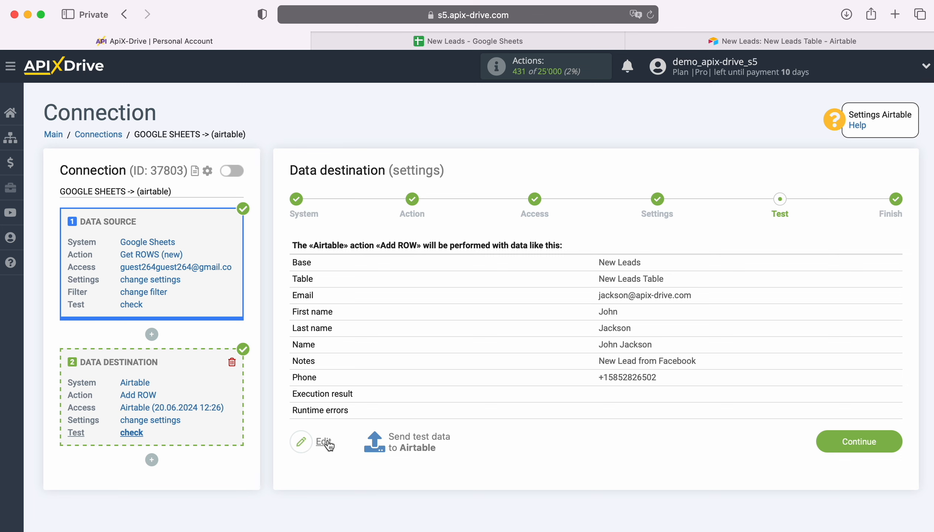
# Step: Send the test data to Airtable and check the New Leads Table in Airtable for the added row
pyautogui.click(418, 436)
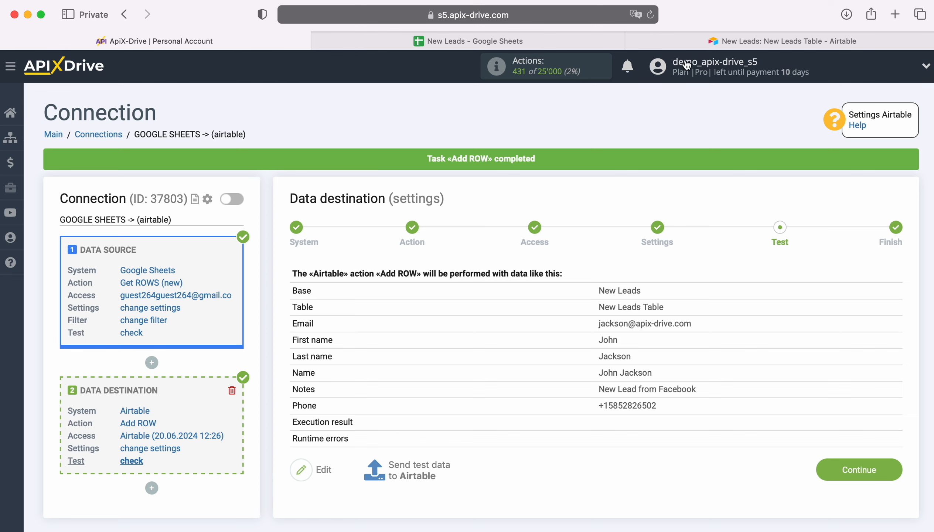
pyautogui.click(713, 44)
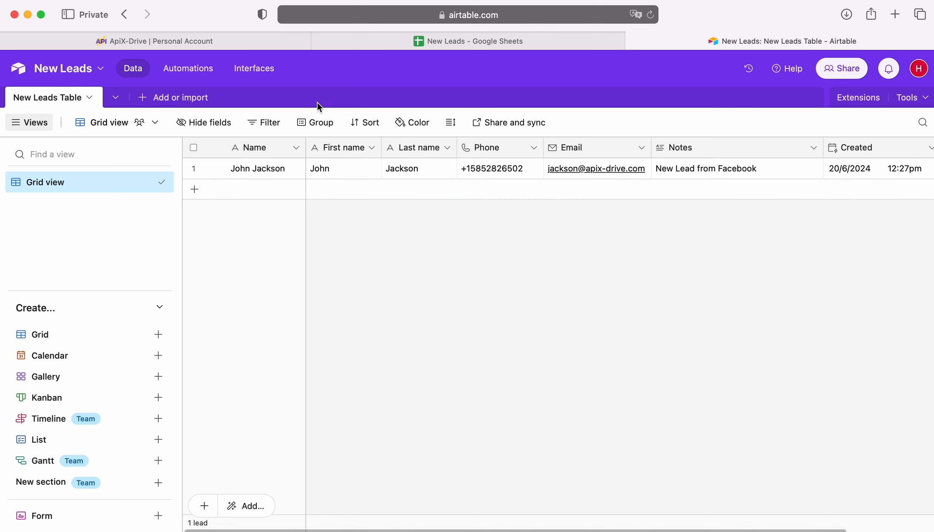
# Step: Return to ApiX-Drive, finish the data destination setup and enable automatic updates for the connection
pyautogui.click(230, 42)
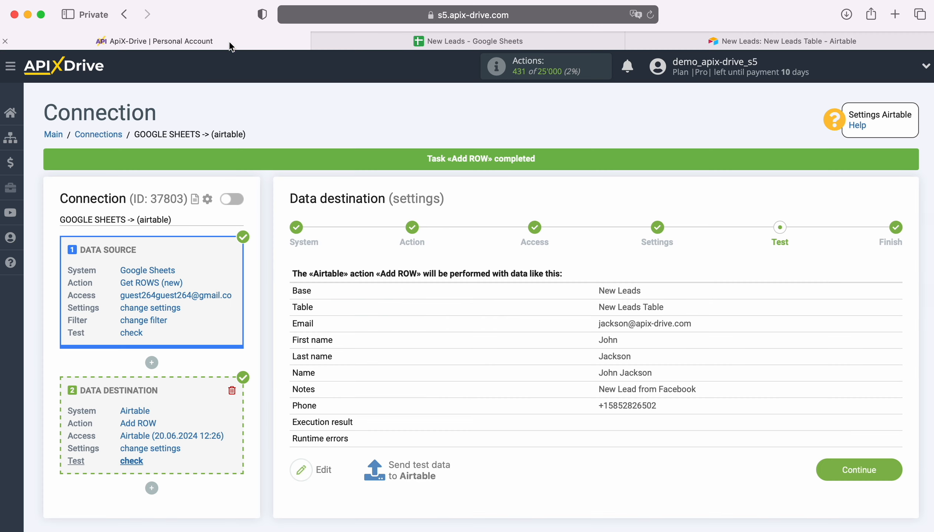
pyautogui.click(891, 470)
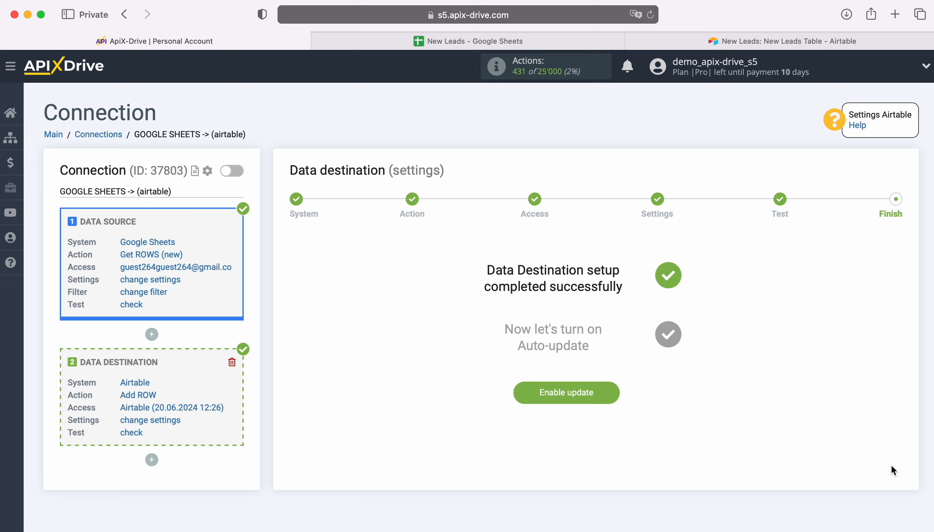
pyautogui.click(609, 385)
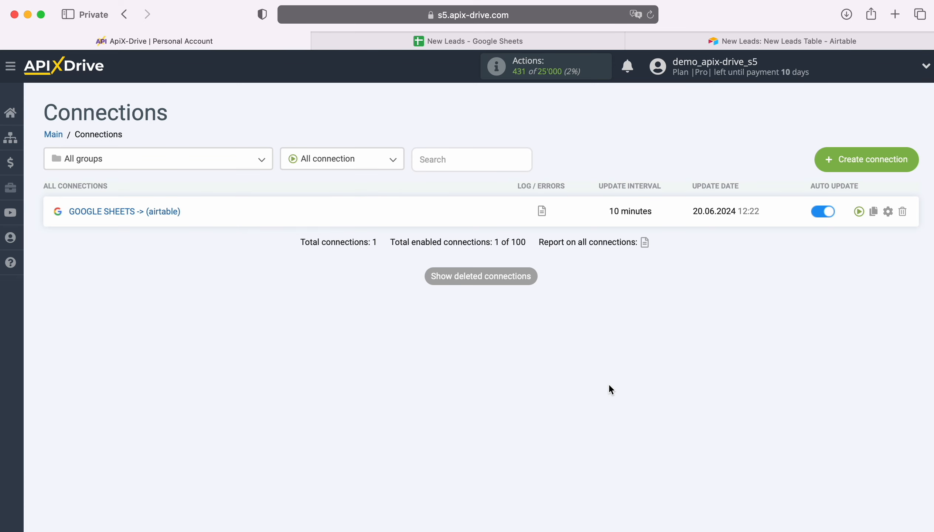
# Step: Set the update interval of the GOOGLE SHEETS -> (airtable) connection to 5 minutes and save the connection setup
pyautogui.click(888, 211)
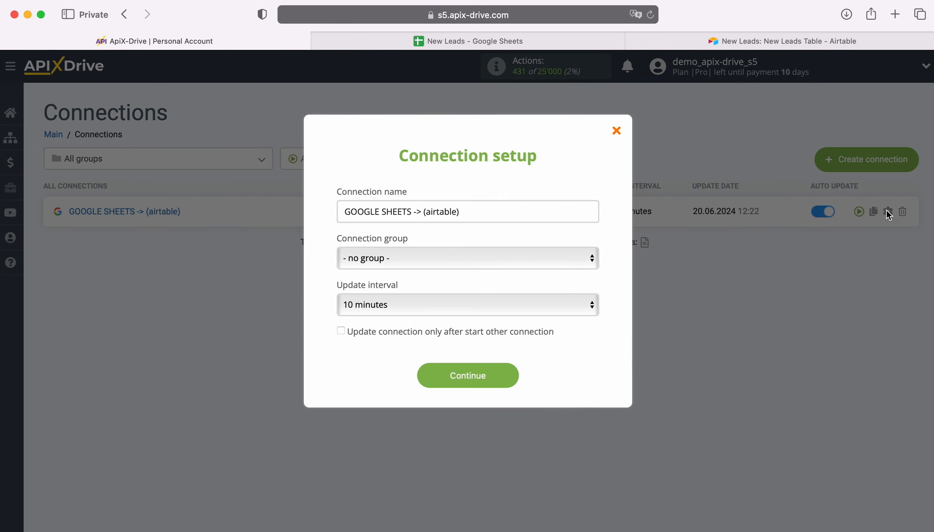
pyautogui.click(560, 296)
pyautogui.click(520, 283)
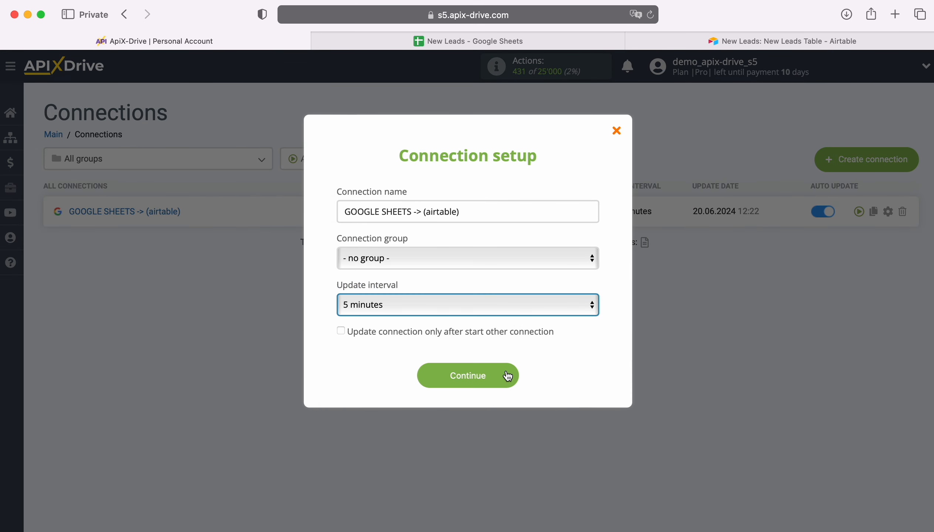
pyautogui.click(507, 374)
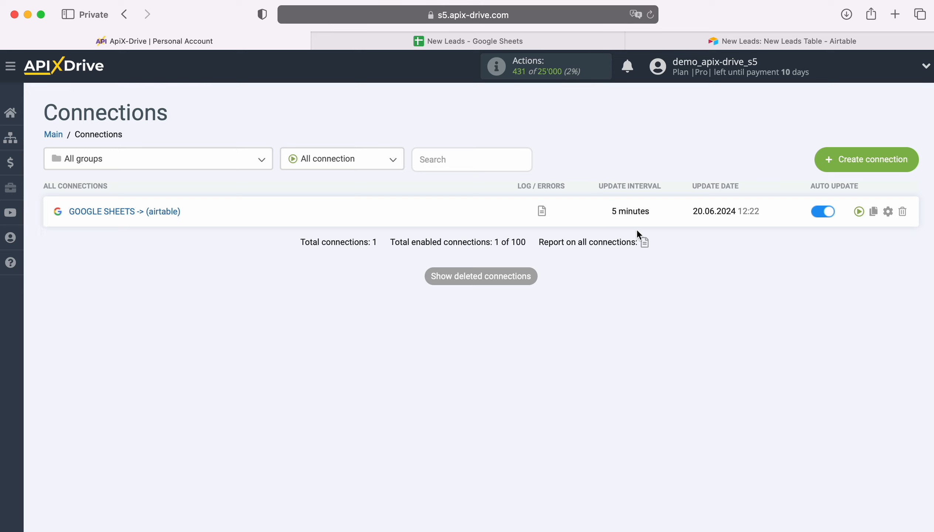